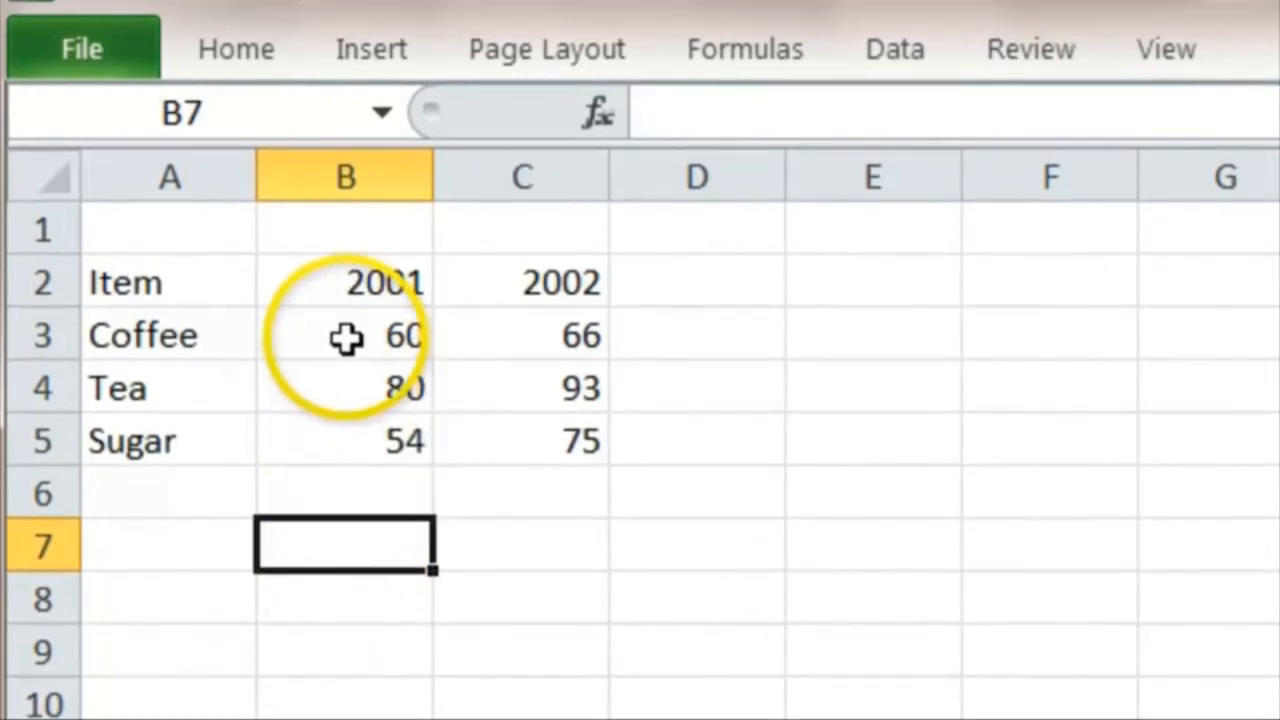
# Total the 2001 prices in B7 with AutoSum, giving 194
pyautogui.moveTo(345, 338); pyautogui.dragTo(343, 527)
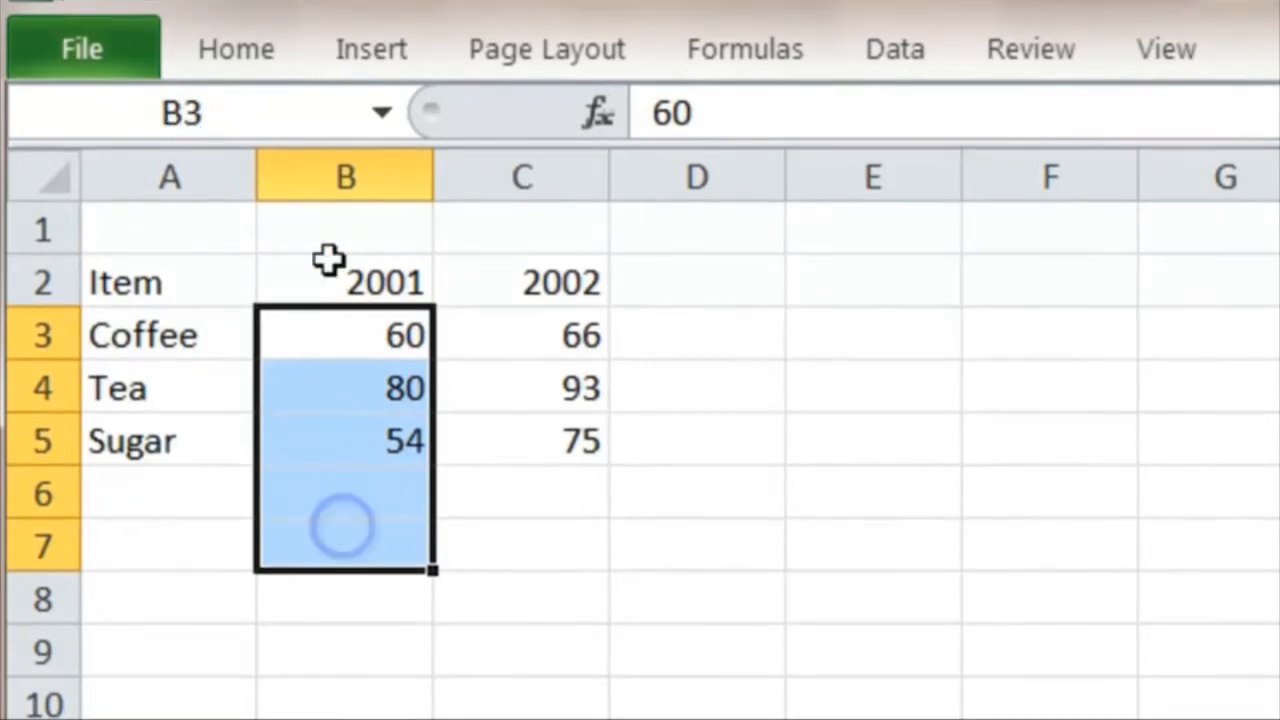
pyautogui.click(236, 50)
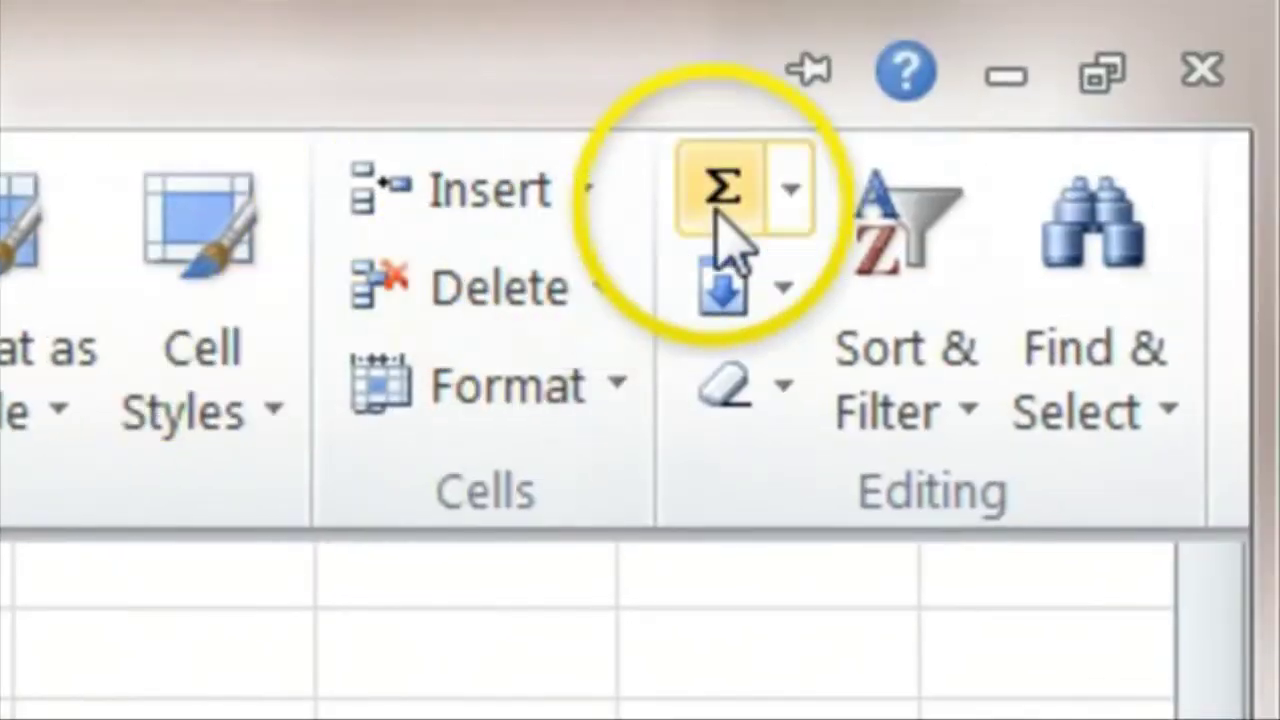
pyautogui.click(725, 235)
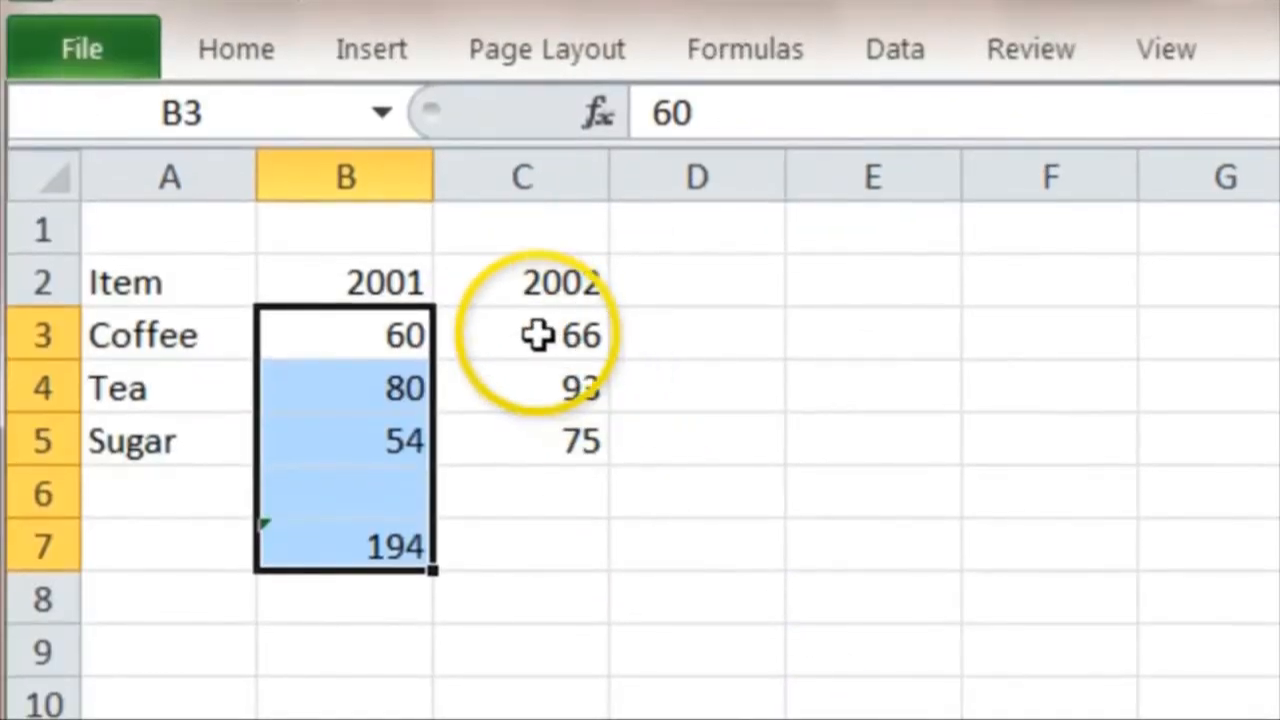
# Total the 2002 prices in C7 with AutoSum, giving 234
pyautogui.moveTo(540, 337); pyautogui.dragTo(540, 540)
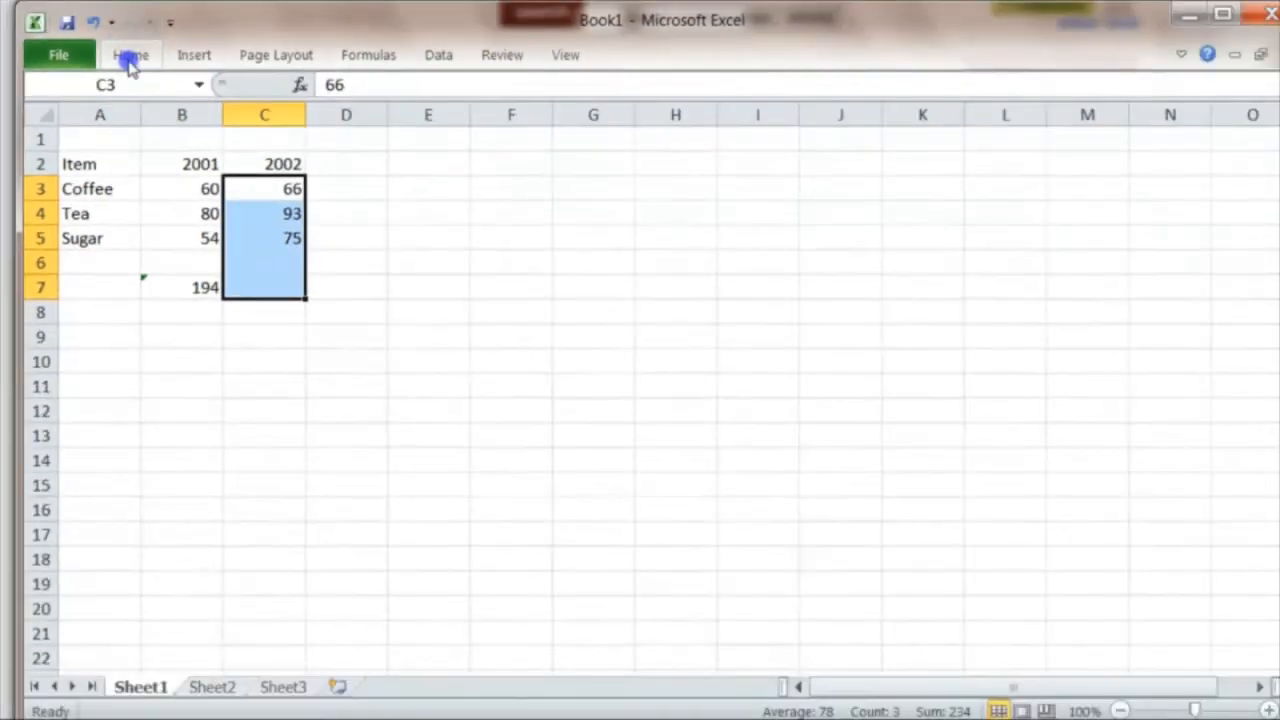
pyautogui.click(201, 55)
pyautogui.click(1133, 90)
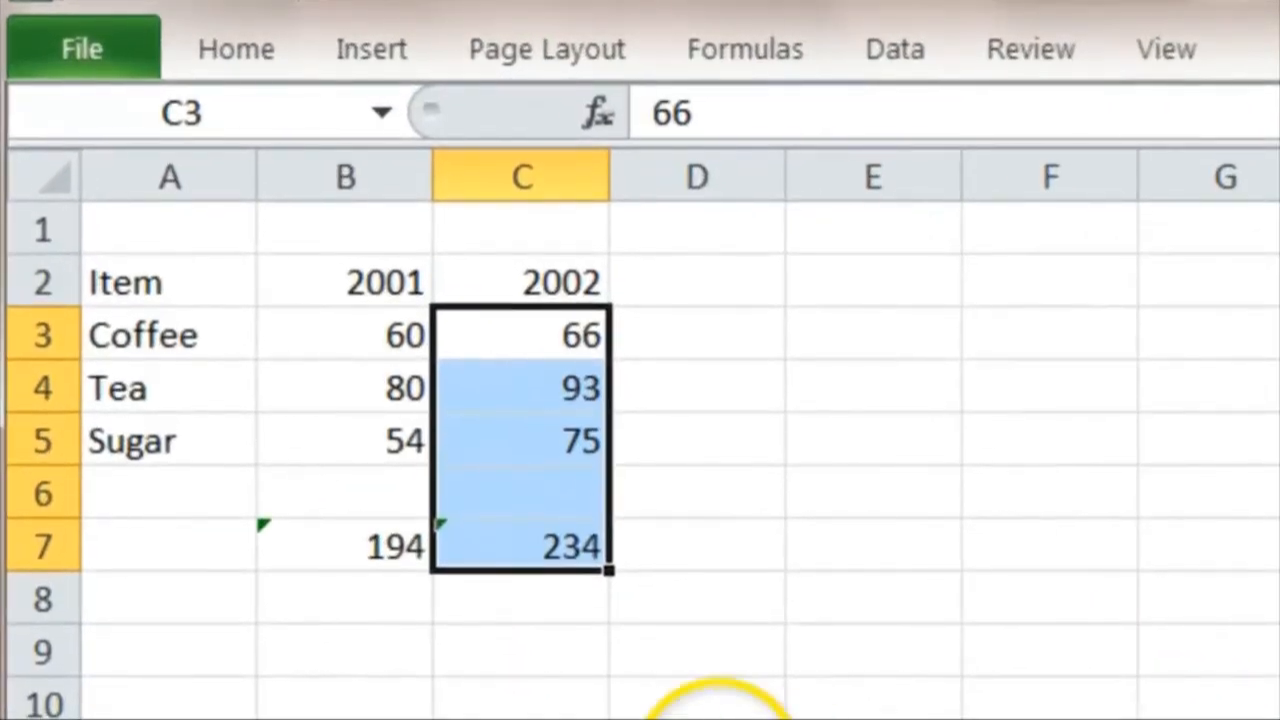
pyautogui.click(500, 640)
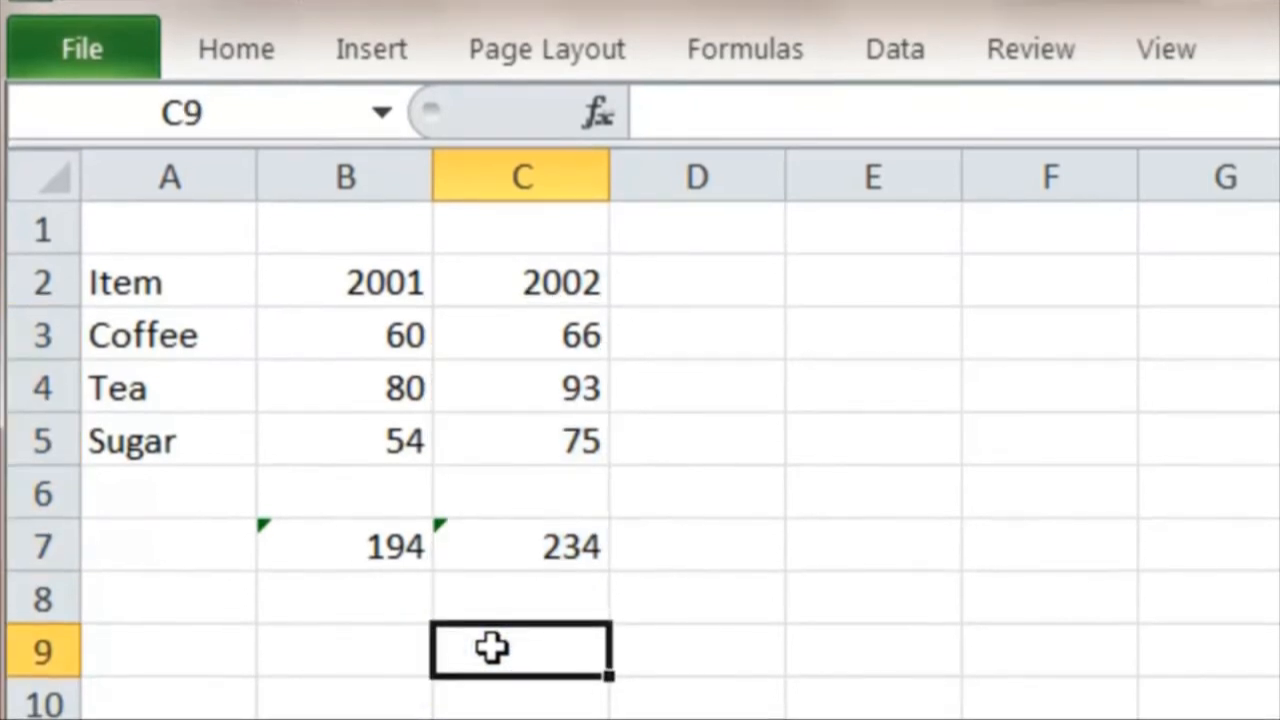
# Enter =C7/B7*100 in C9 for the aggregate price index, 120.6186
pyautogui.doubleClick(490, 650)
pyautogui.write('=')
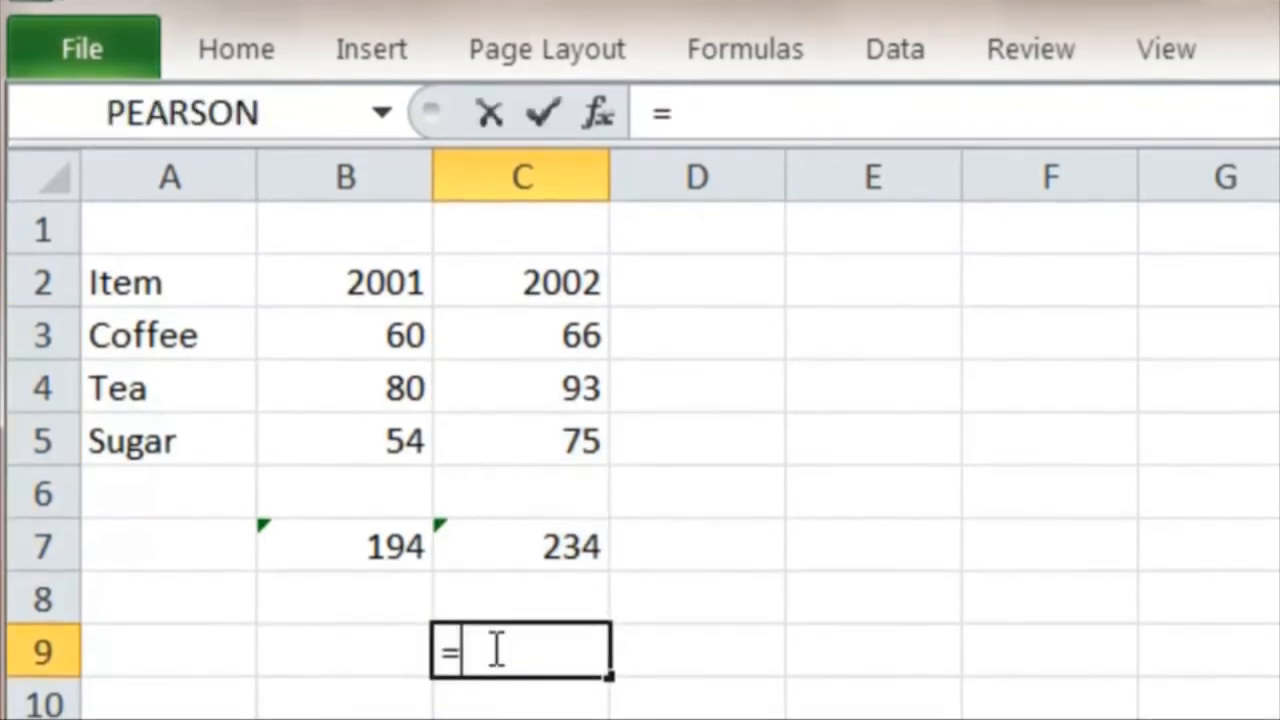
pyautogui.click(545, 548)
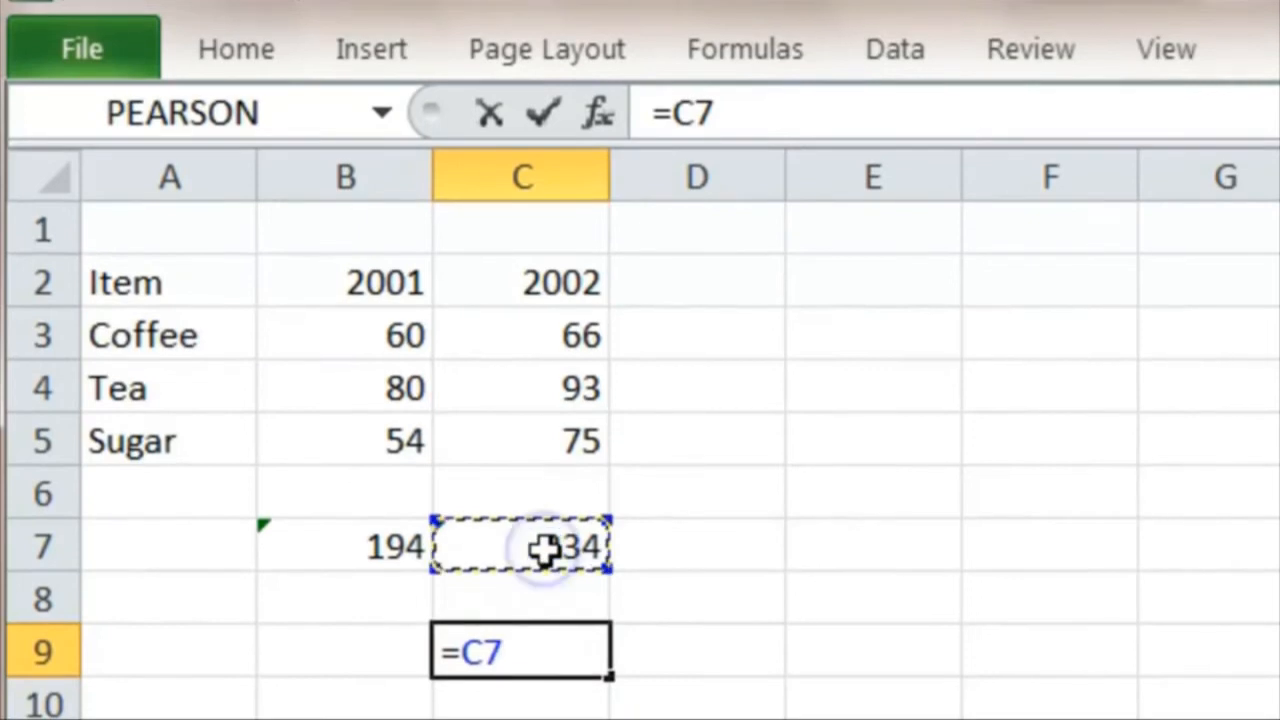
pyautogui.write('/')
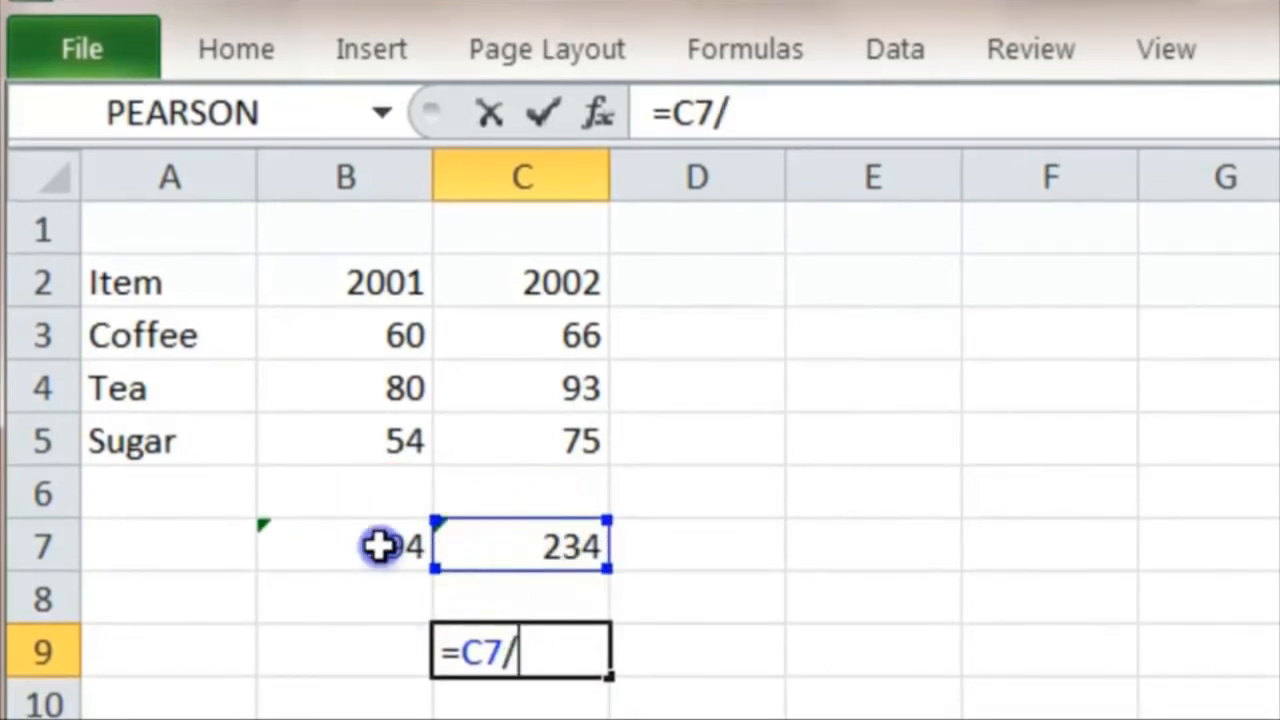
pyautogui.click(382, 550)
pyautogui.write('*')
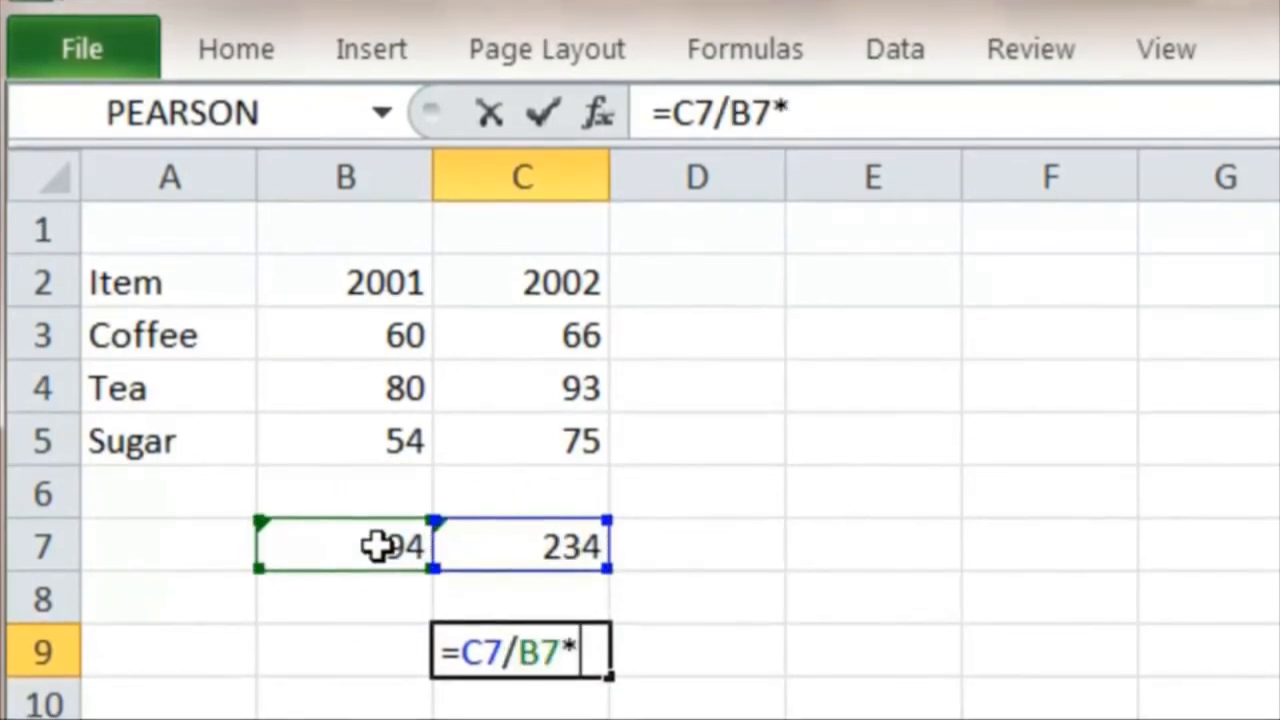
pyautogui.write('100')
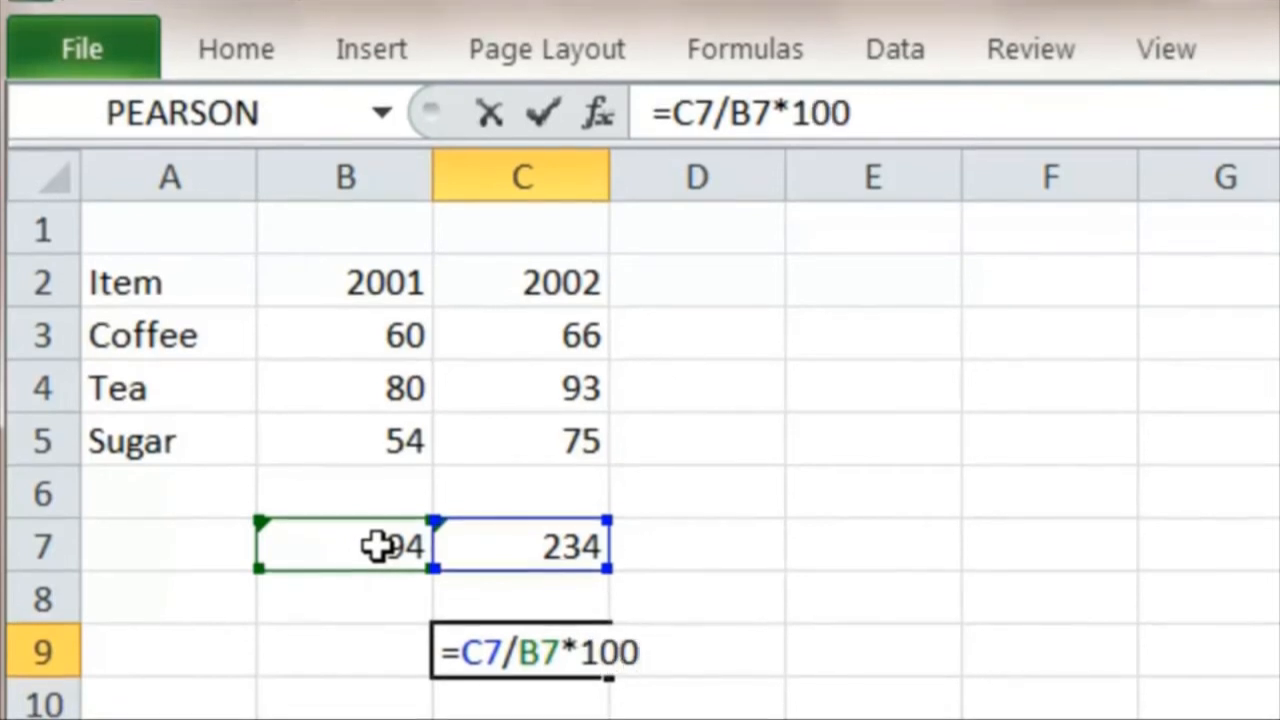
pyautogui.press('Return')
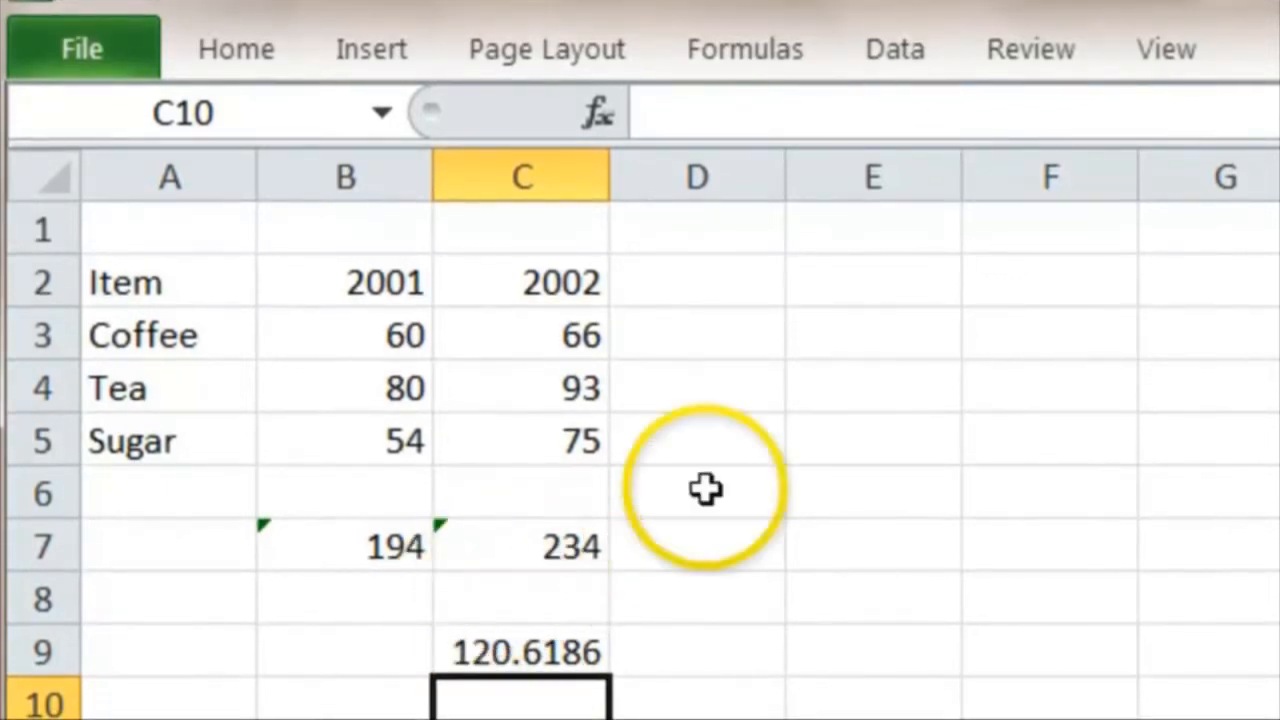
# Enter =C3/B3*100 in E3 for coffee's price index, 110
pyautogui.click(843, 351)
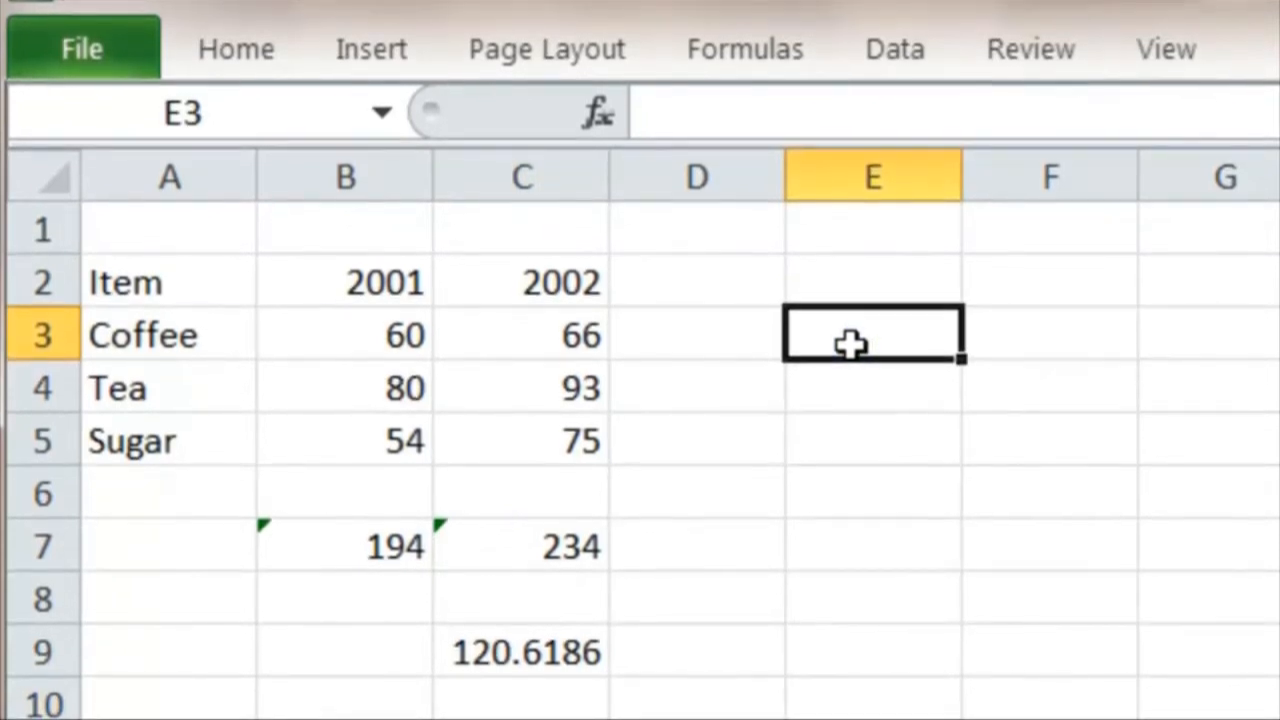
pyautogui.write('=')
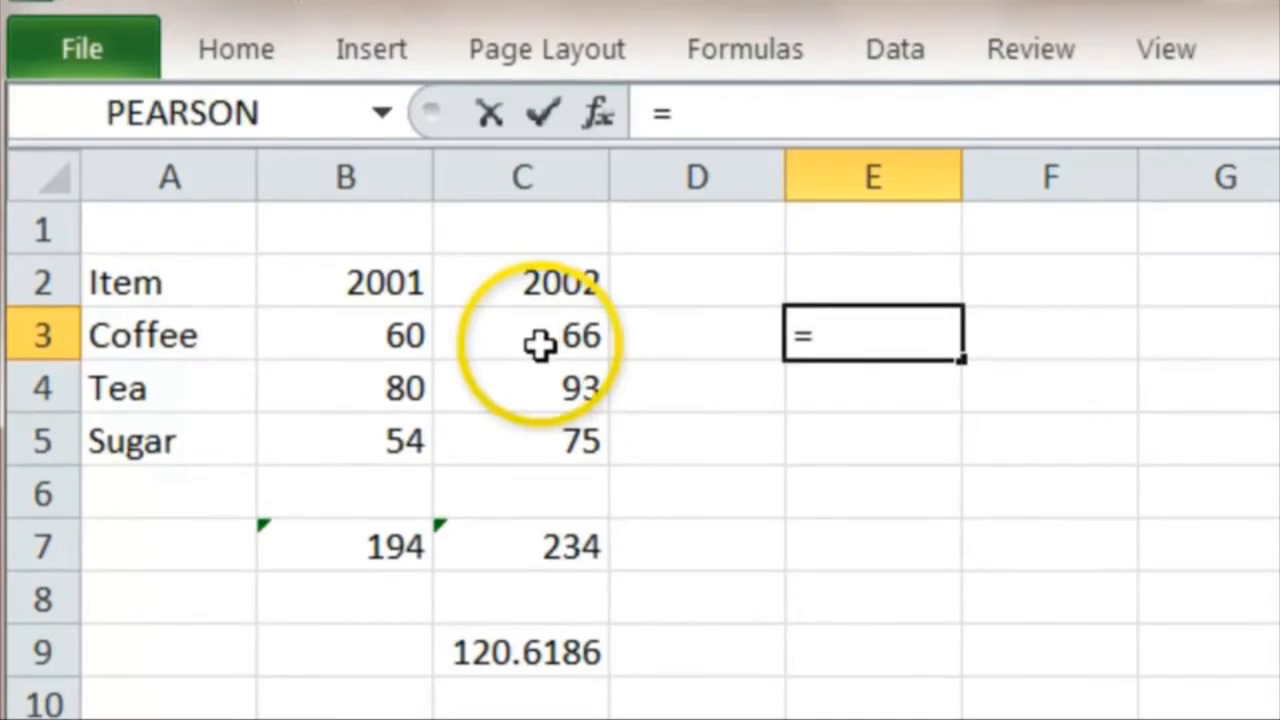
pyautogui.click(540, 345)
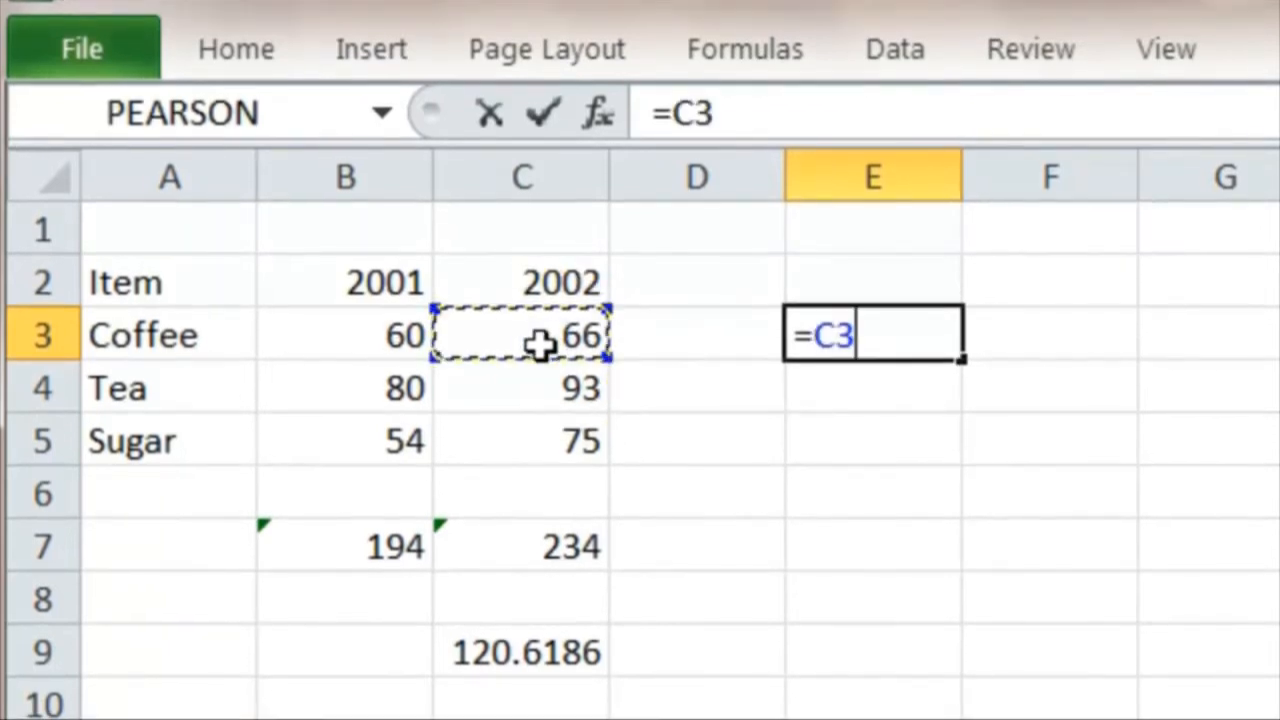
pyautogui.write('/')
pyautogui.click(385, 340)
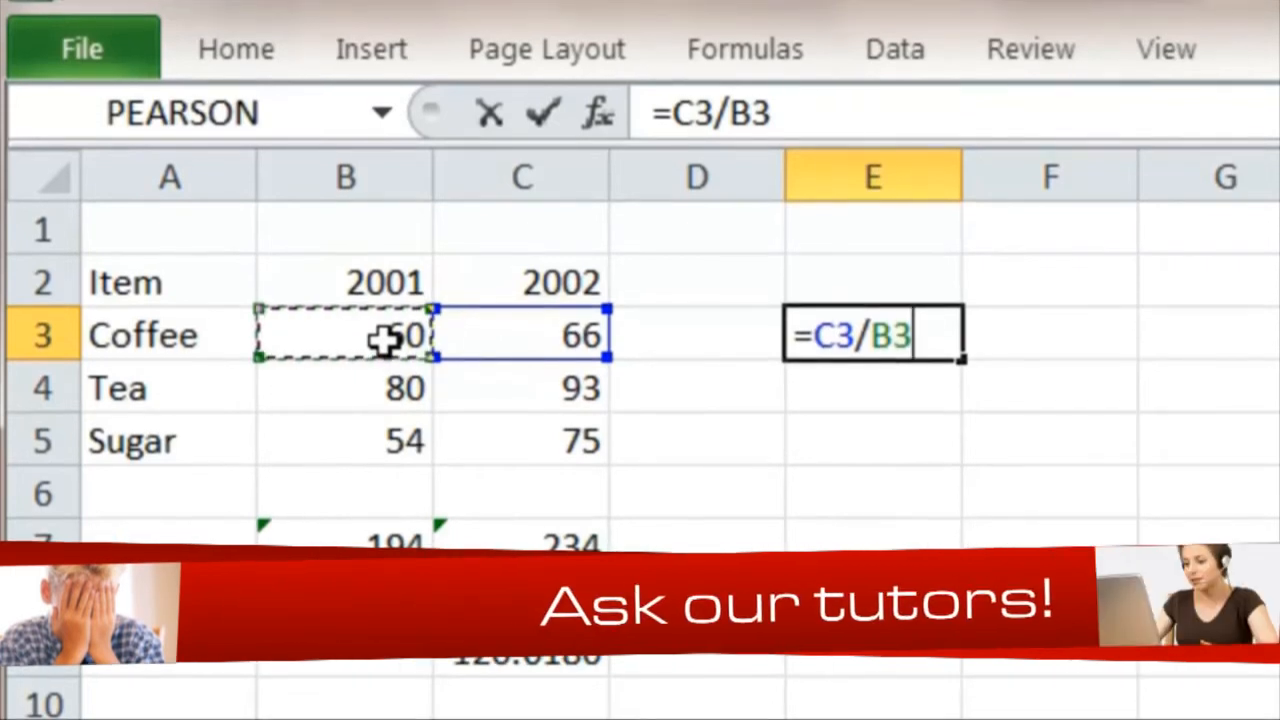
pyautogui.write('*100')
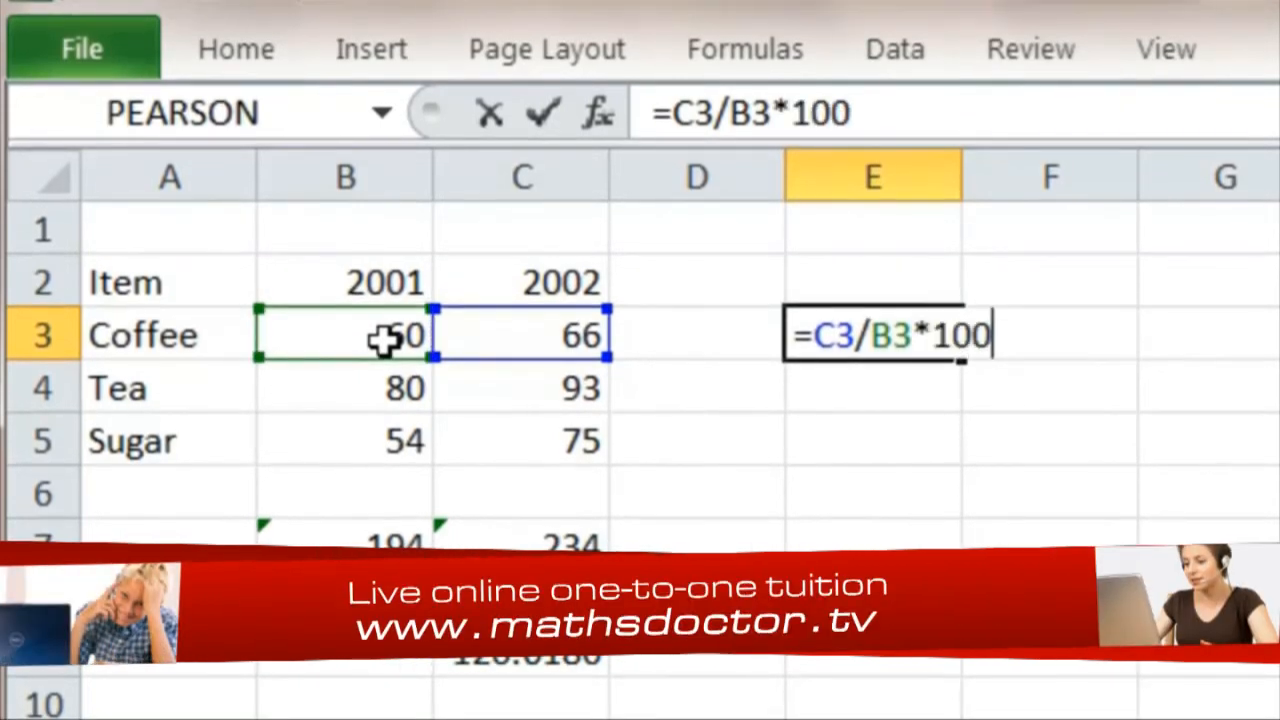
pyautogui.press('Return')
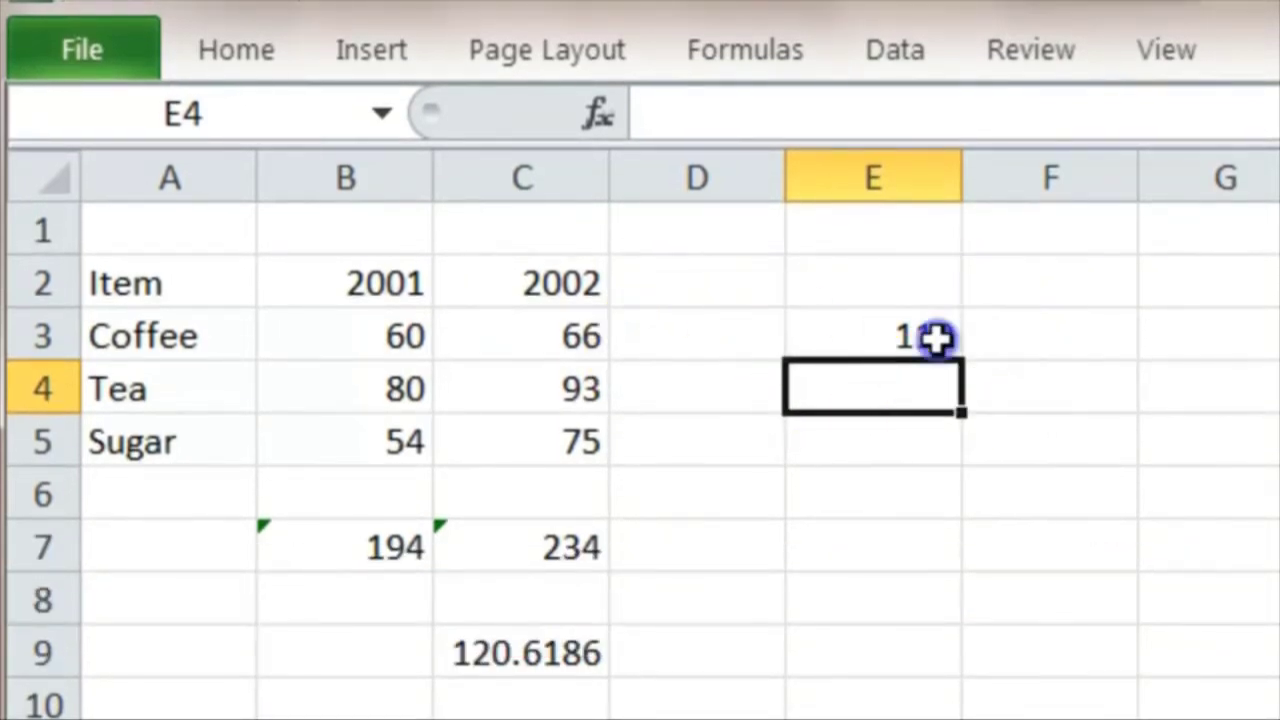
pyautogui.click(930, 338)
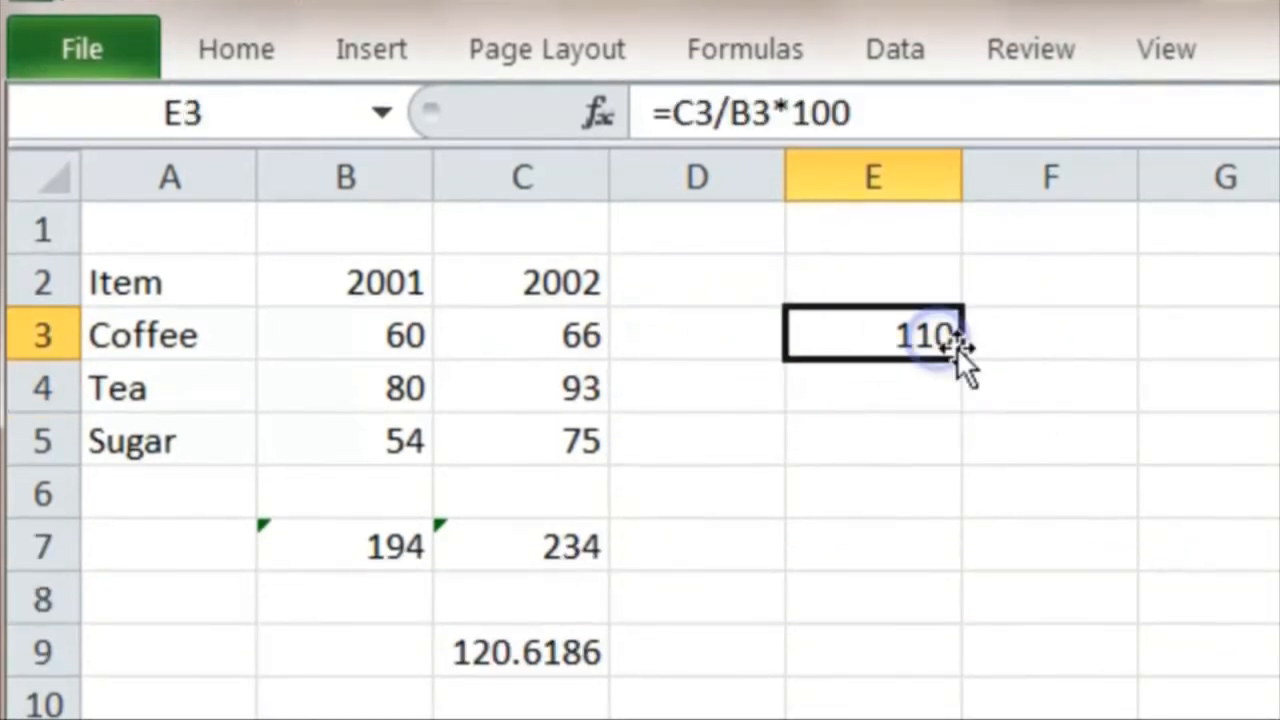
# Fill the index formula down to tea and sugar, 116.25 and 138.8889
pyautogui.moveTo(960, 360); pyautogui.dragTo(955, 450)
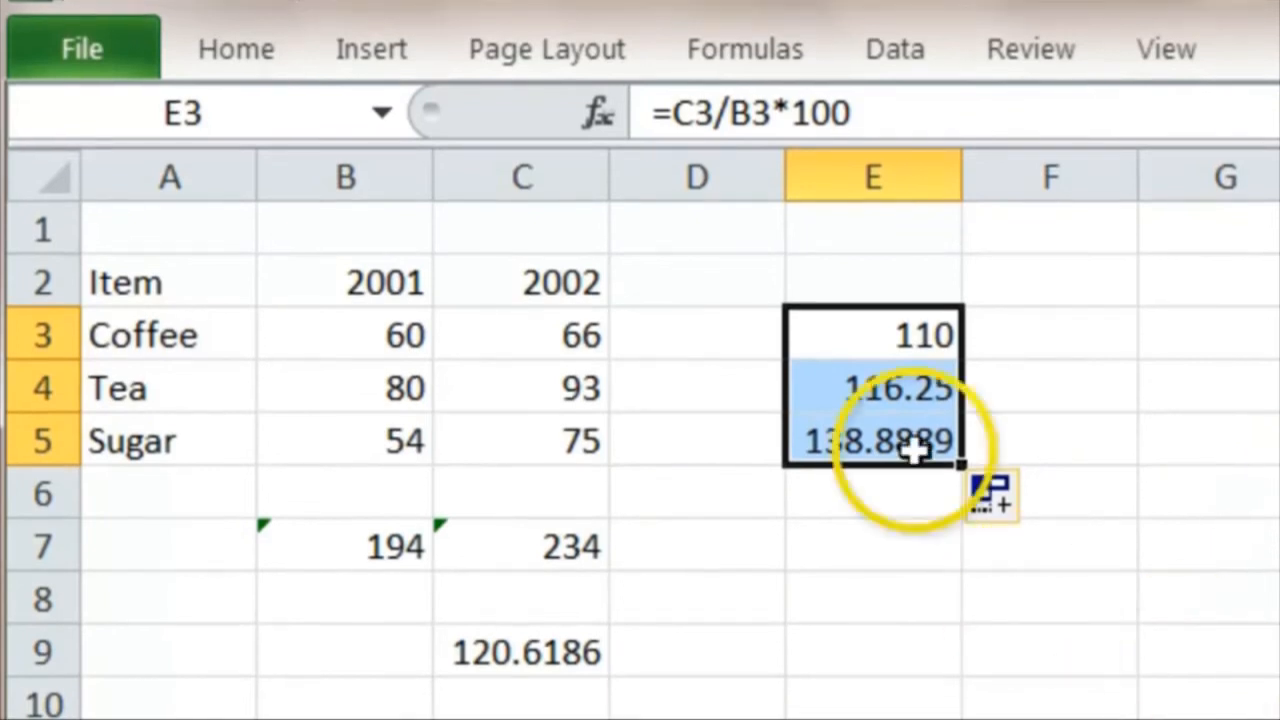
# Sum the three item indices into E7 with AutoSum, 365.1389
pyautogui.moveTo(878, 336); pyautogui.dragTo(875, 540)
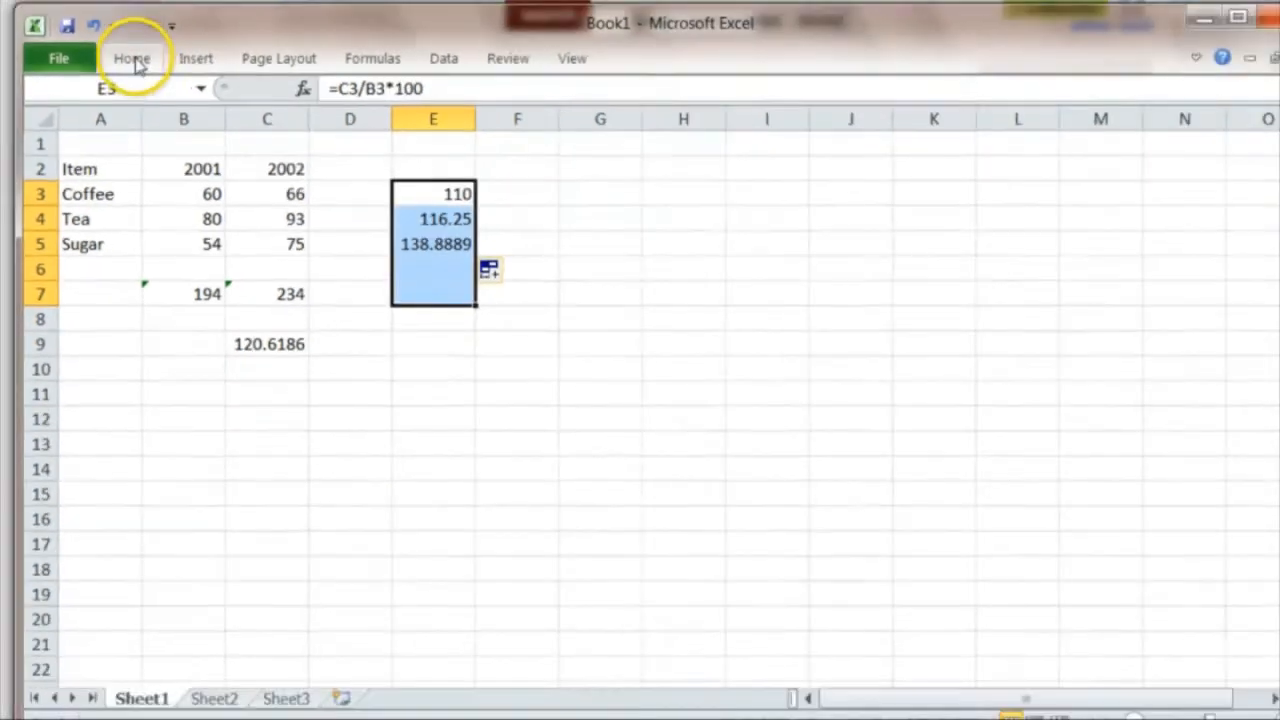
pyautogui.click(137, 51)
pyautogui.click(1127, 95)
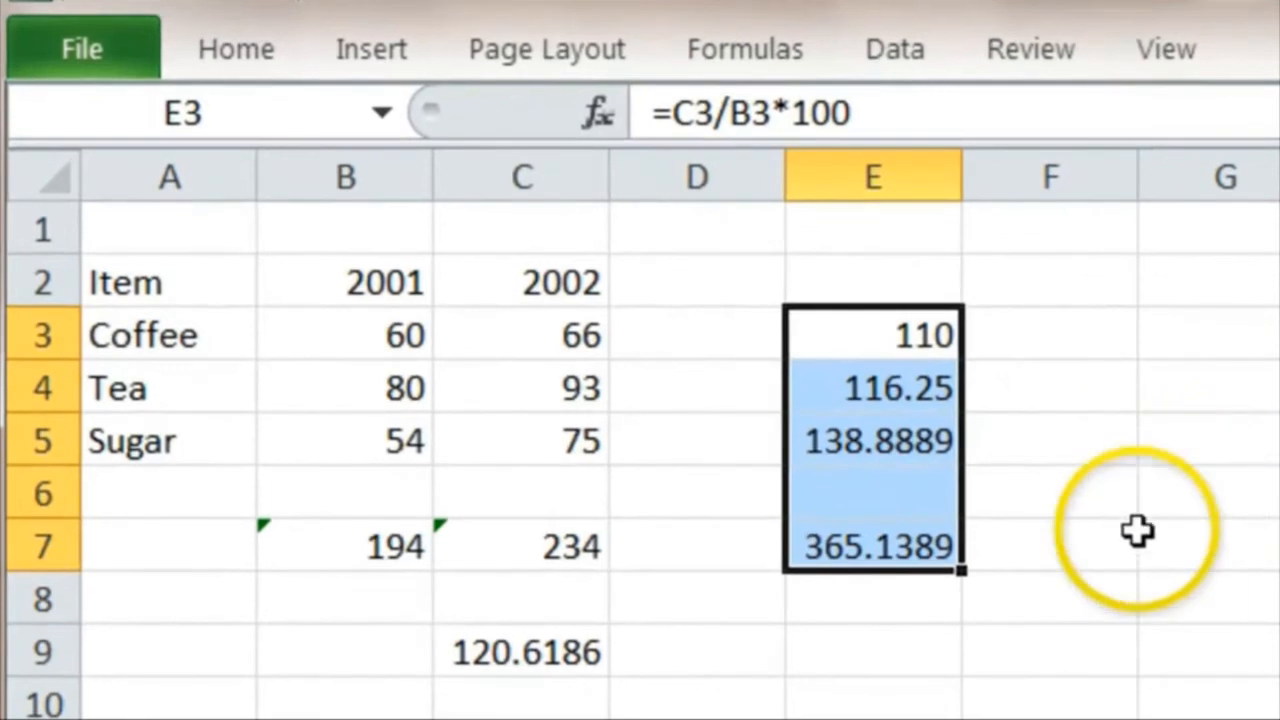
pyautogui.click(1045, 548)
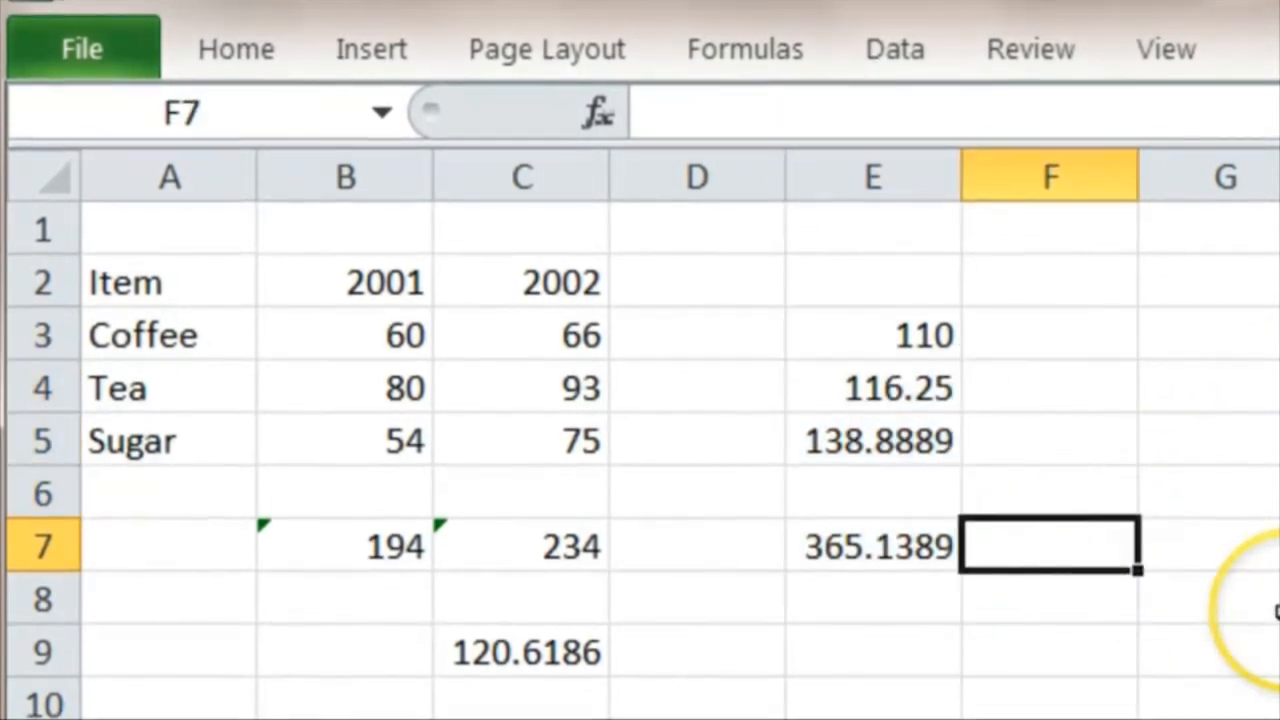
pyautogui.write('=')
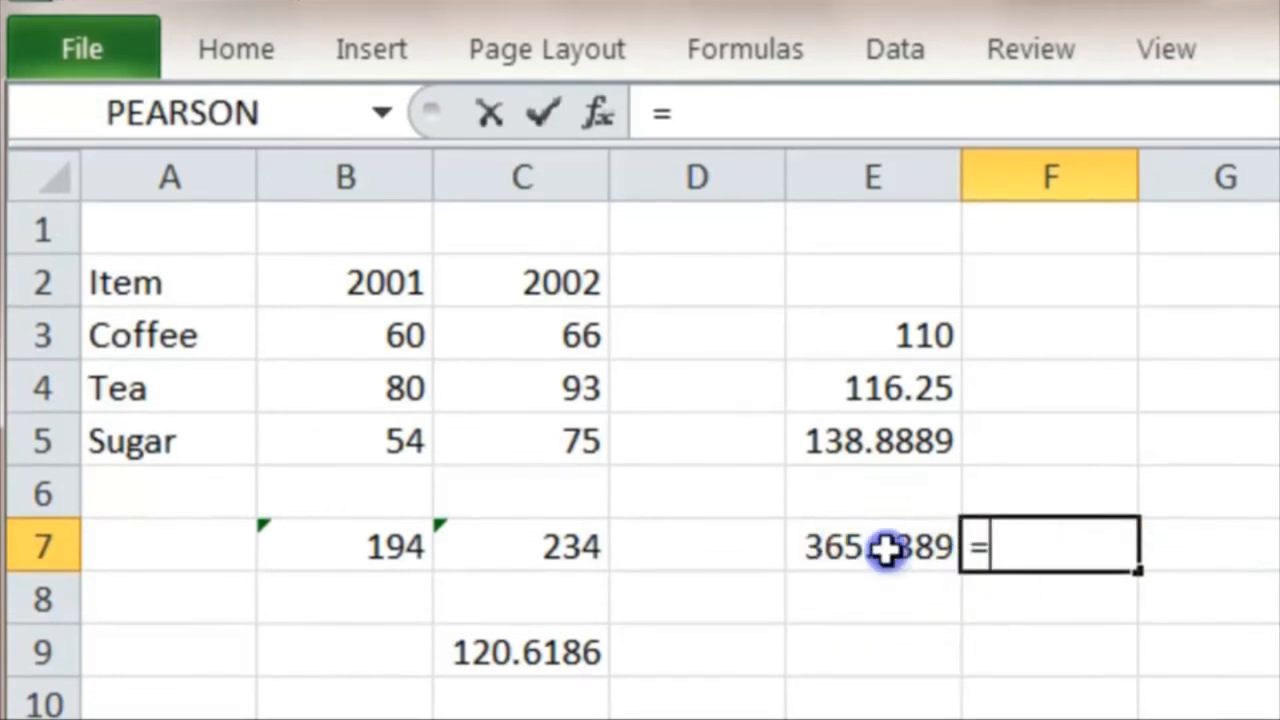
# Enter =E7/3 in F7 for the average item index, 121.713
pyautogui.click(887, 549)
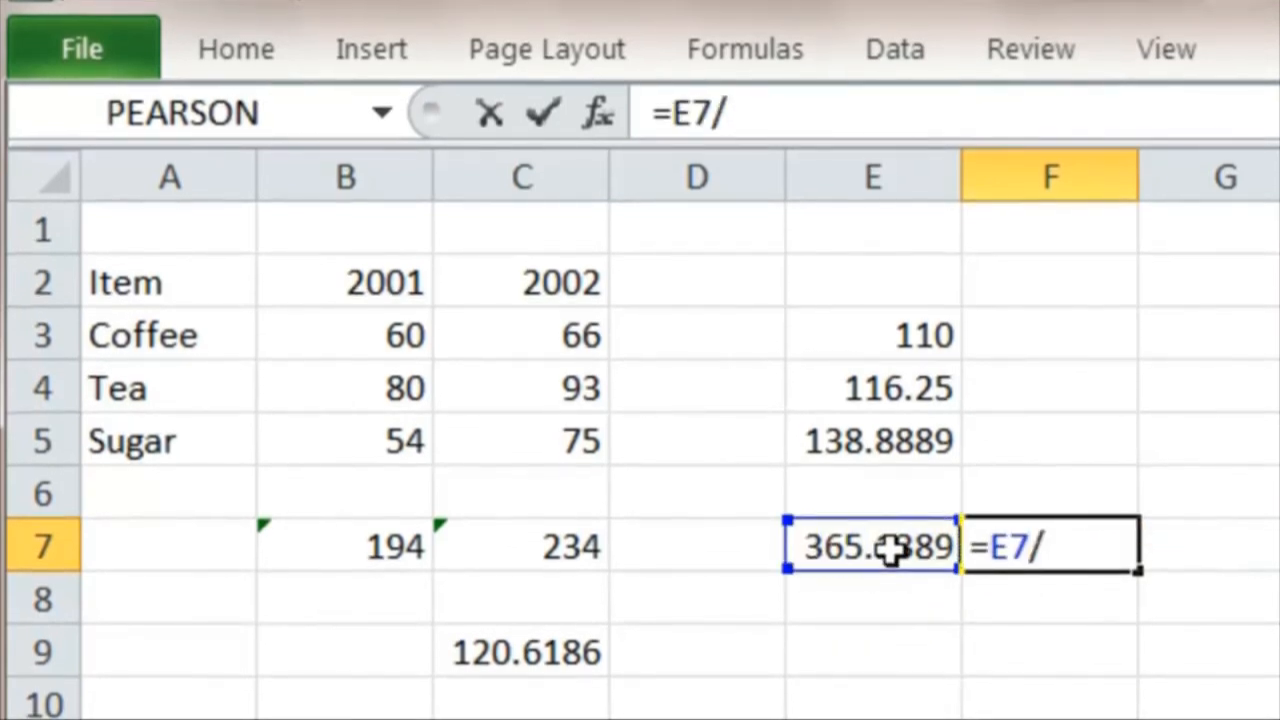
pyautogui.press('Return')
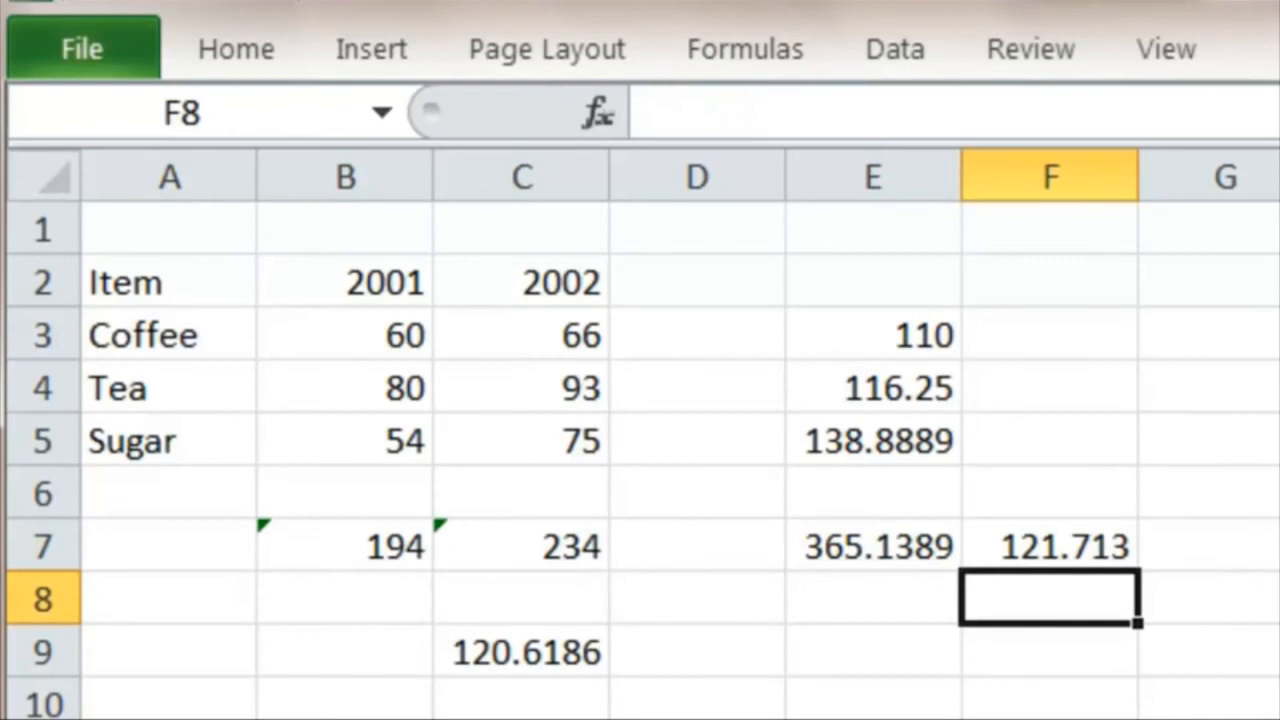